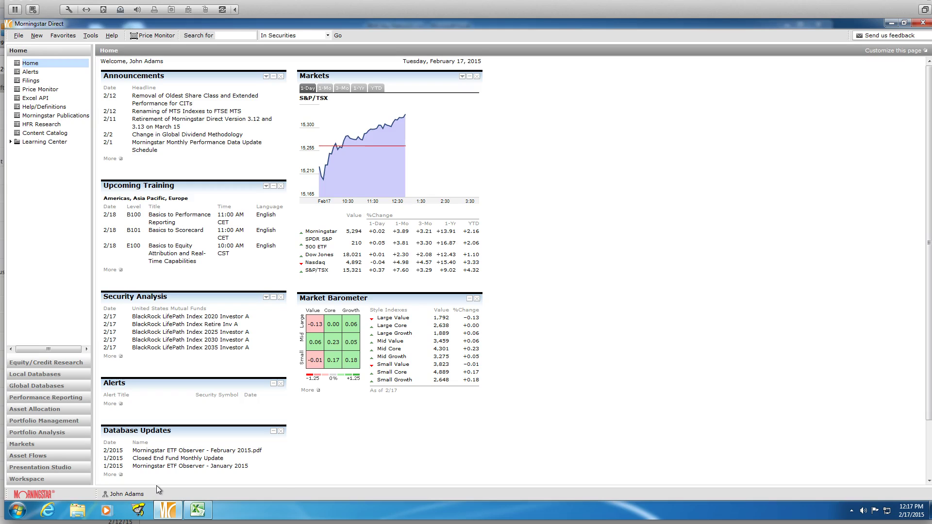
Step: Look up the ticker BMS among securities, open the Bemis Co Inc report and highlight its last price
left_click(224, 34)
type("BMS")
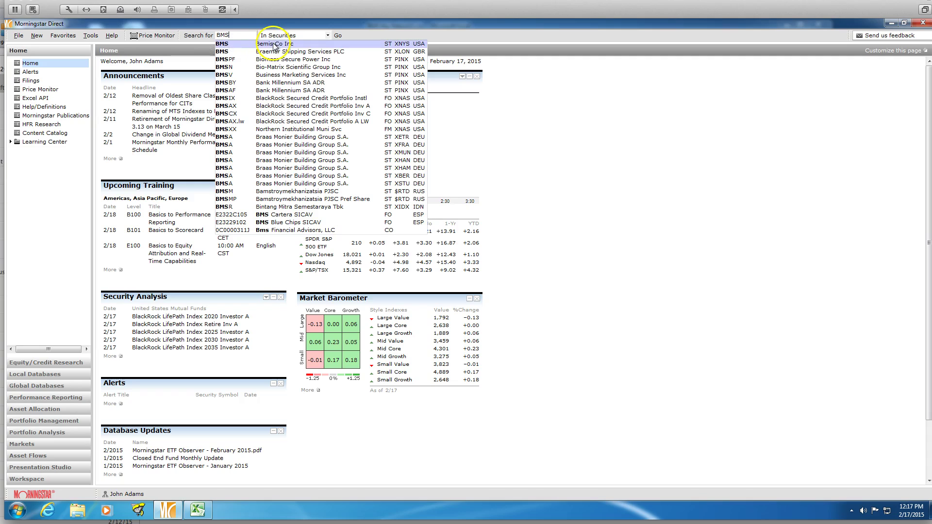
left_click(234, 43)
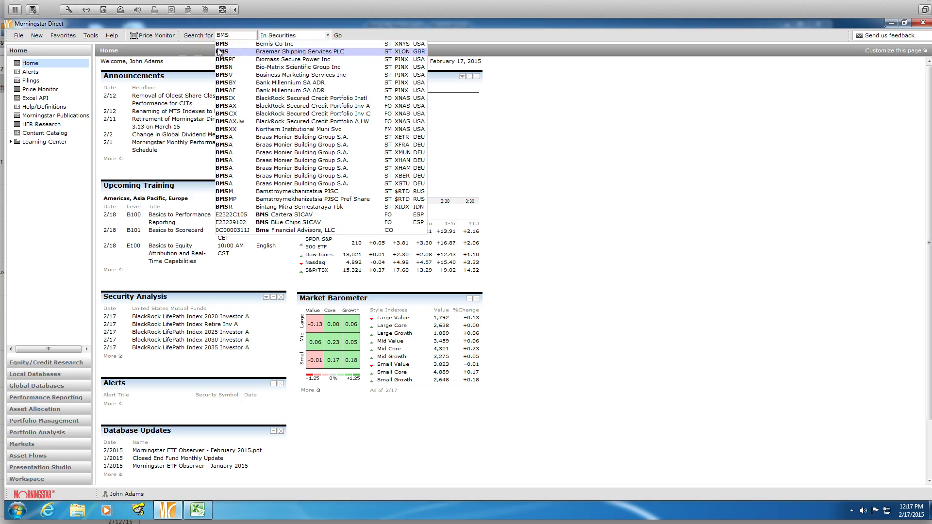
left_click(415, 47)
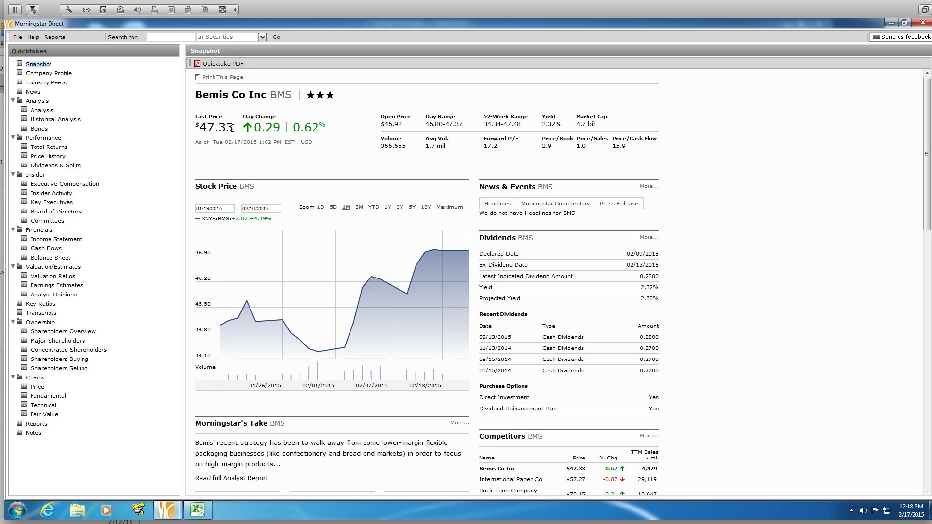
double_click(208, 128)
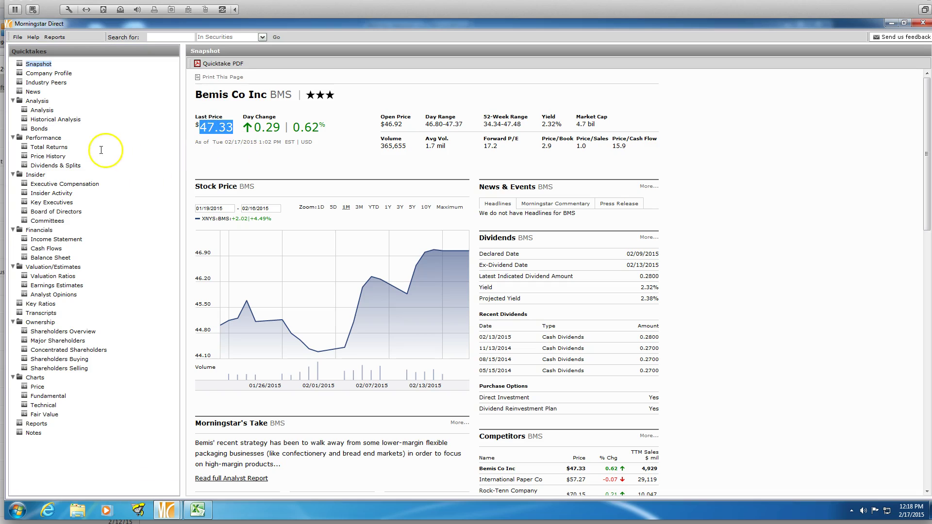
Step: Open the Key Ratios page for Bemis Co Inc and order the years ascending
left_click(51, 304)
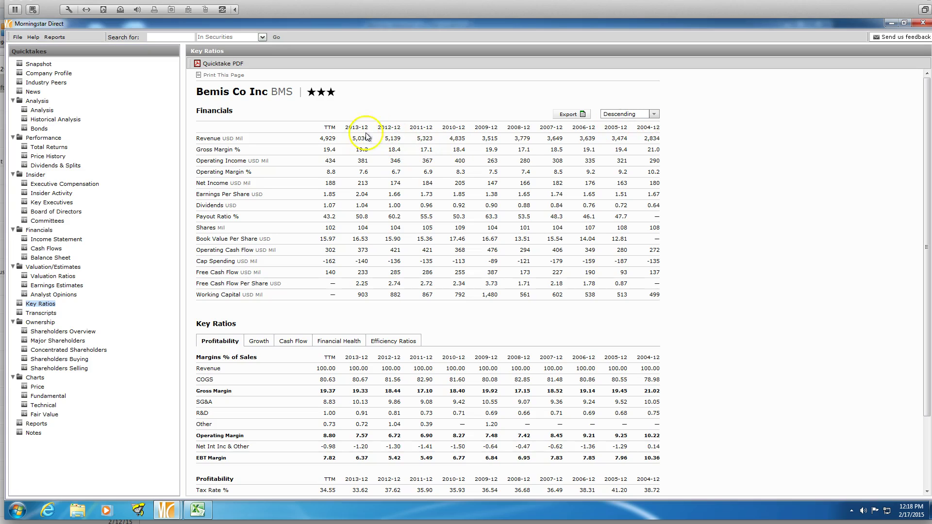
left_click(654, 116)
left_click(632, 124)
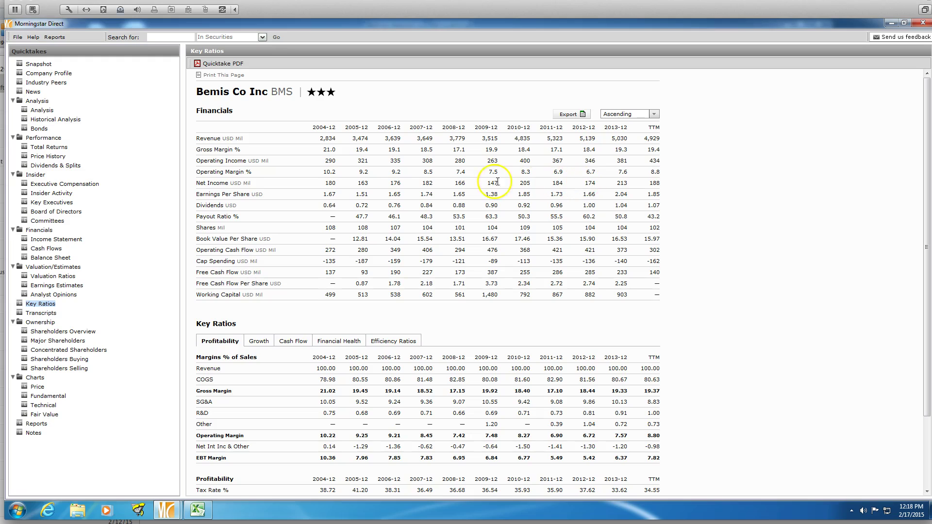
Step: Export the key ratios as a CSV file and open it in Excel
left_click(577, 117)
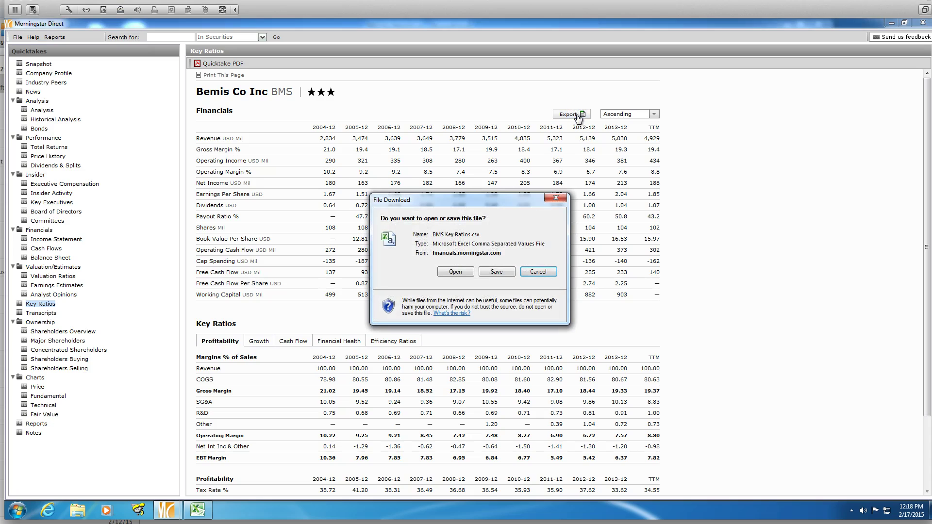
left_click(467, 271)
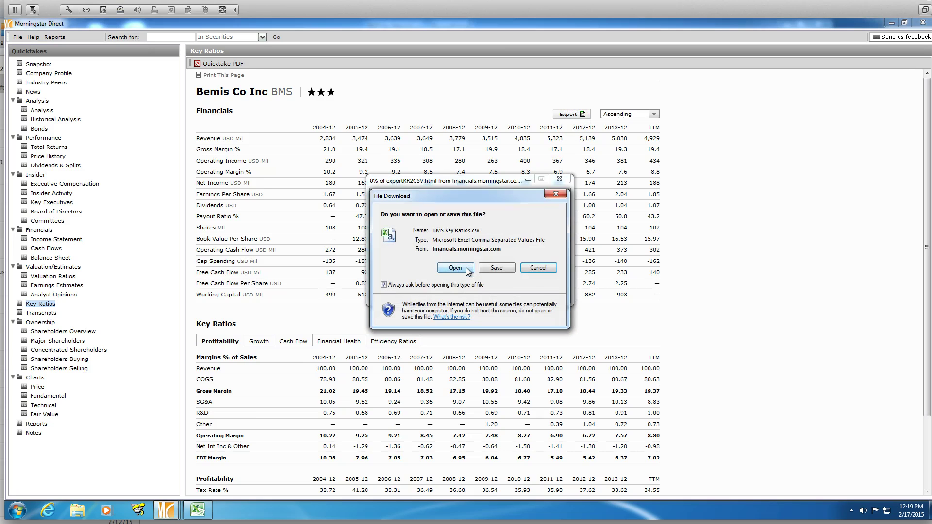
left_click(467, 269)
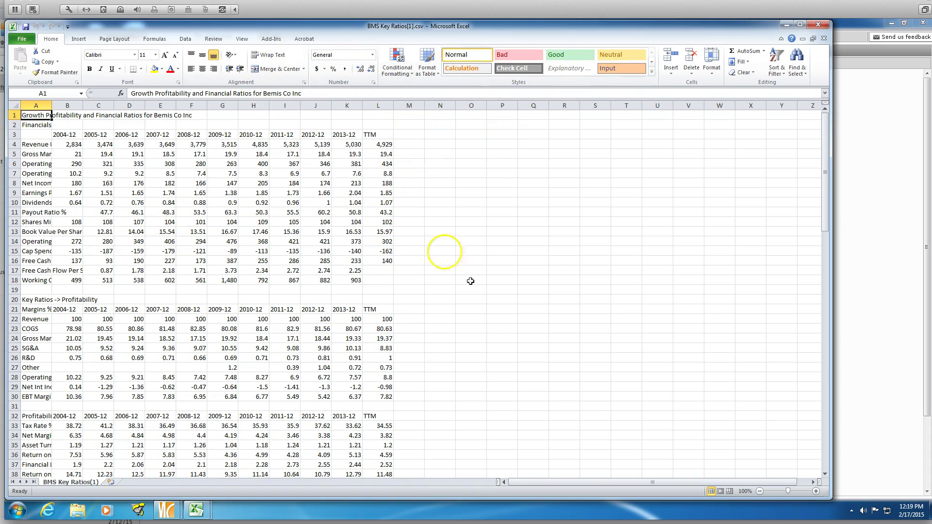
Step: Enlarge the sheet to 130% and widen column A until the financial row labels are fully readable
left_click(816, 492)
left_click(816, 492)
left_click(816, 491)
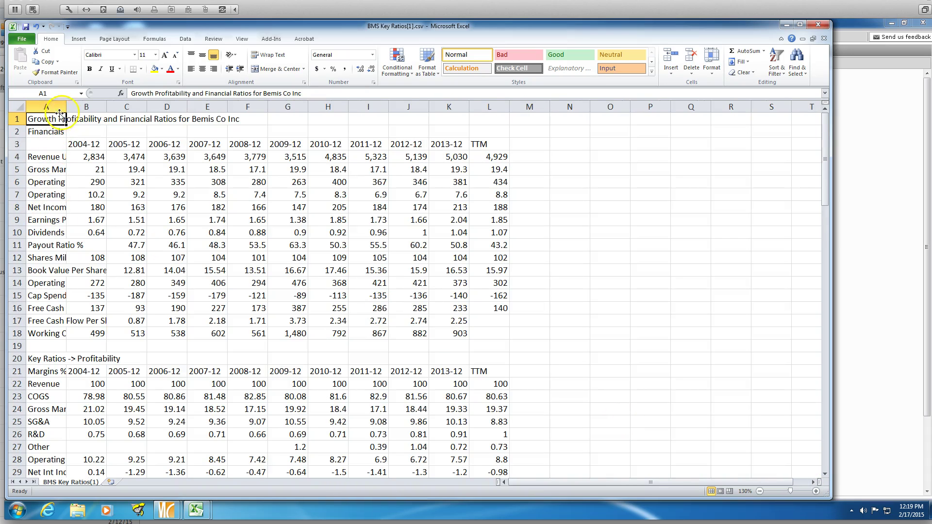
left_click_drag(64, 108, 140, 106)
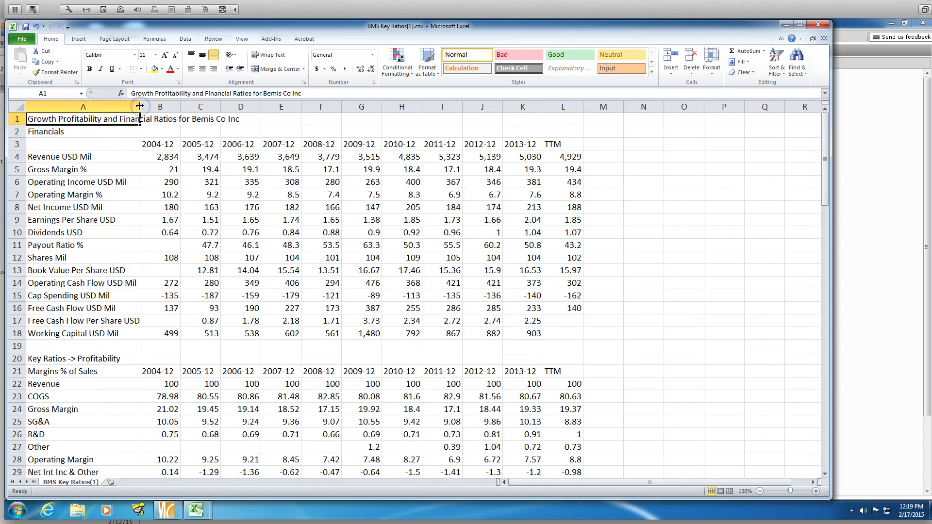
Step: Delete the TTM column L from the key ratios sheet
left_click(572, 106)
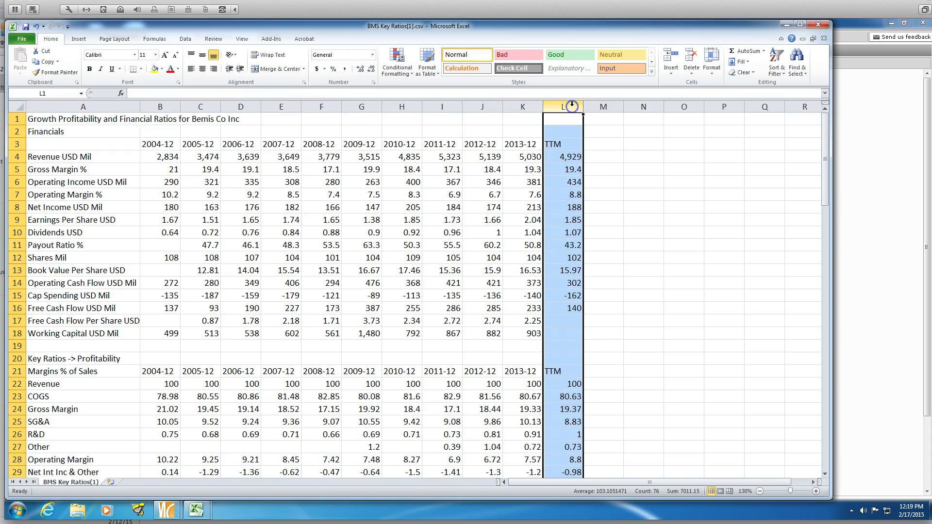
right_click(565, 156)
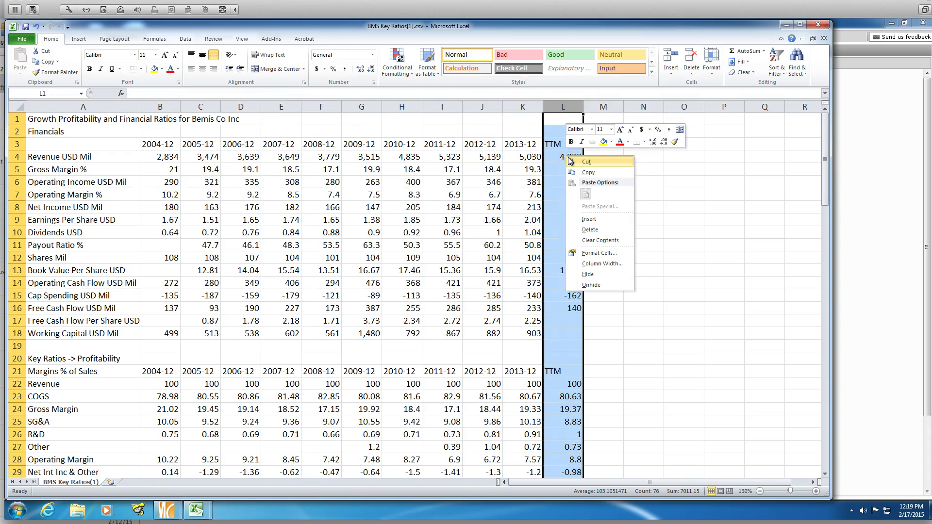
left_click(573, 229)
left_click(571, 228)
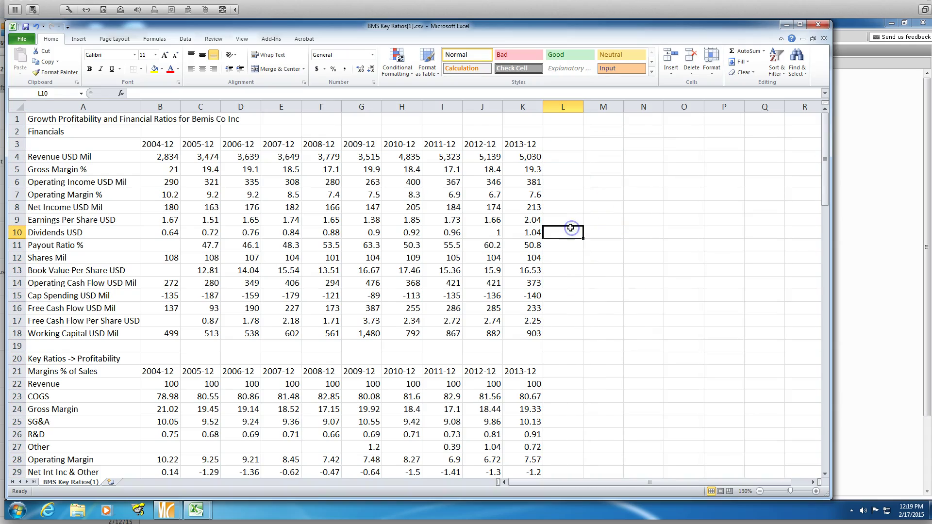
Step: Delete rows 20 through 112, keeping only the Financials section of the sheet
left_click_drag(17, 359, 25, 496)
left_click(39, 447)
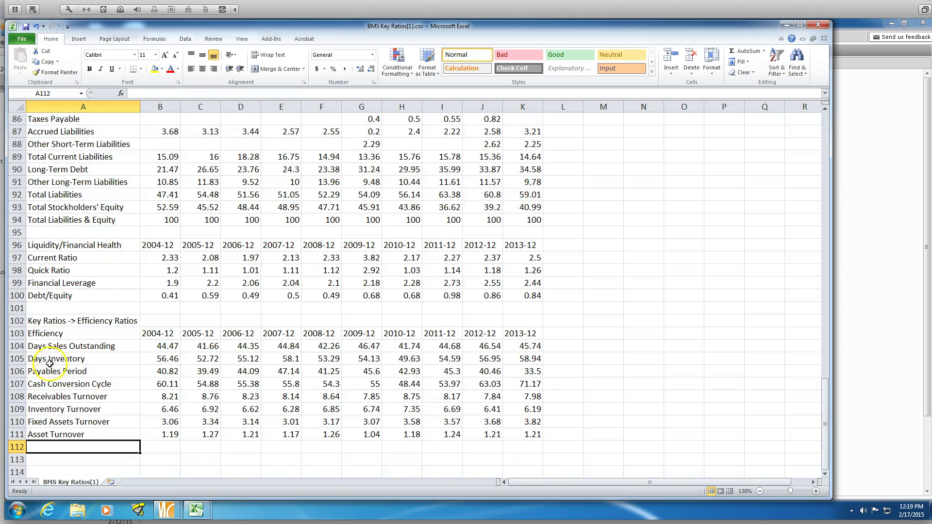
left_click(12, 447)
left_click_drag(12, 447, 34, 357)
right_click(47, 360)
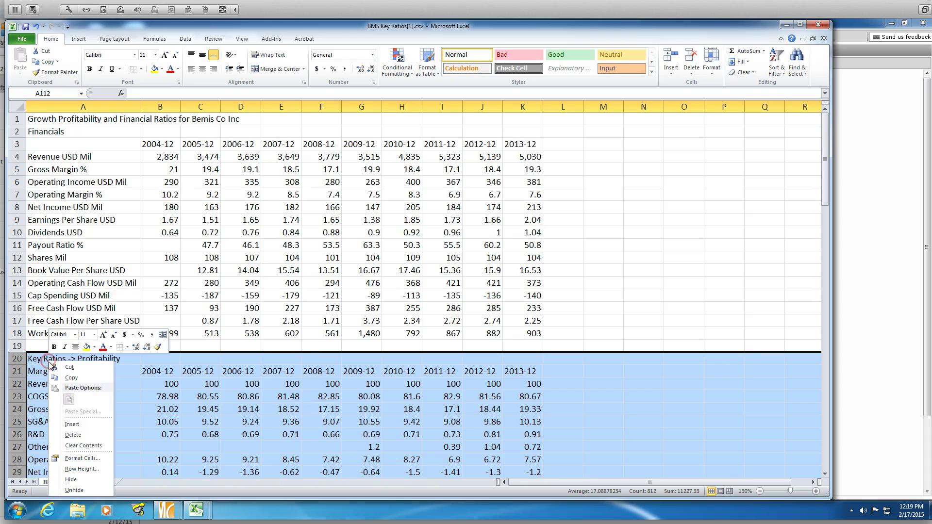
left_click(73, 436)
scroll(145, 330, "up", 2)
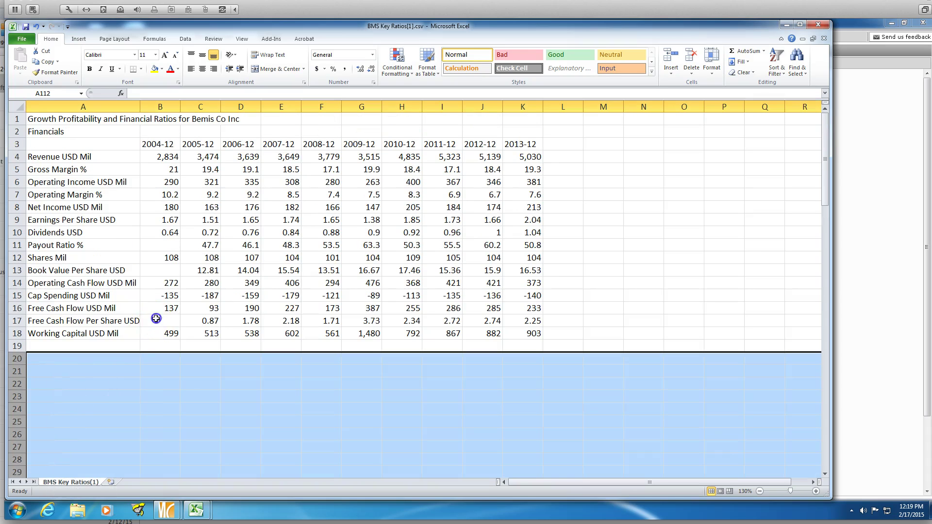
left_click(156, 321)
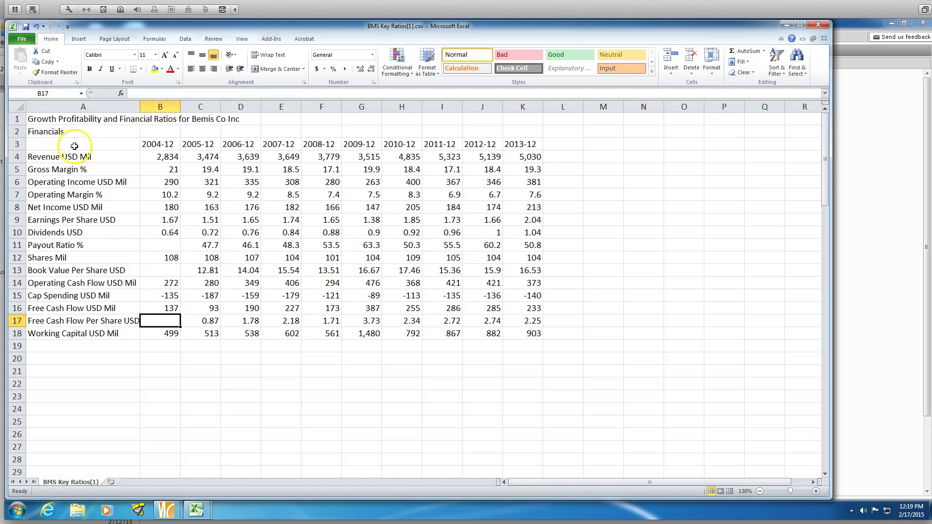
Step: Copy the Bemis financials table in A1:K18
left_click_drag(46, 119, 513, 333)
right_click(313, 252)
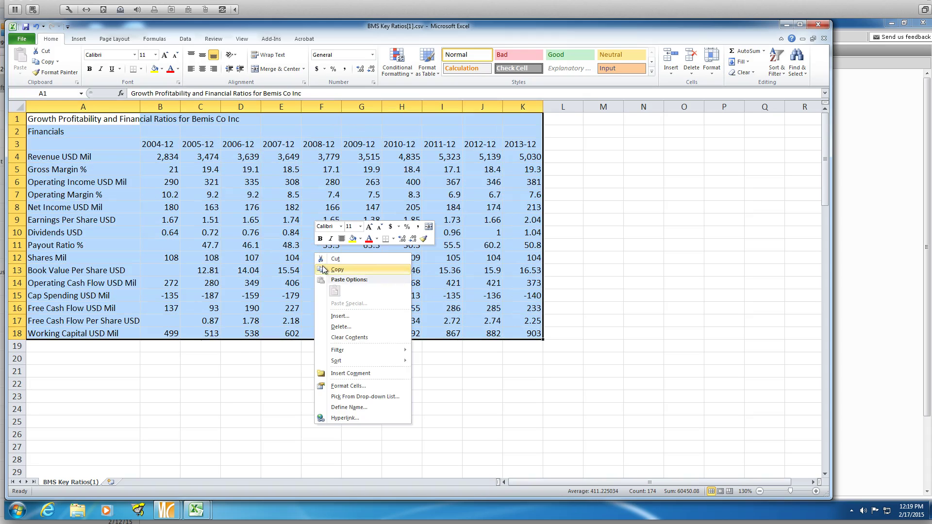
left_click(312, 267)
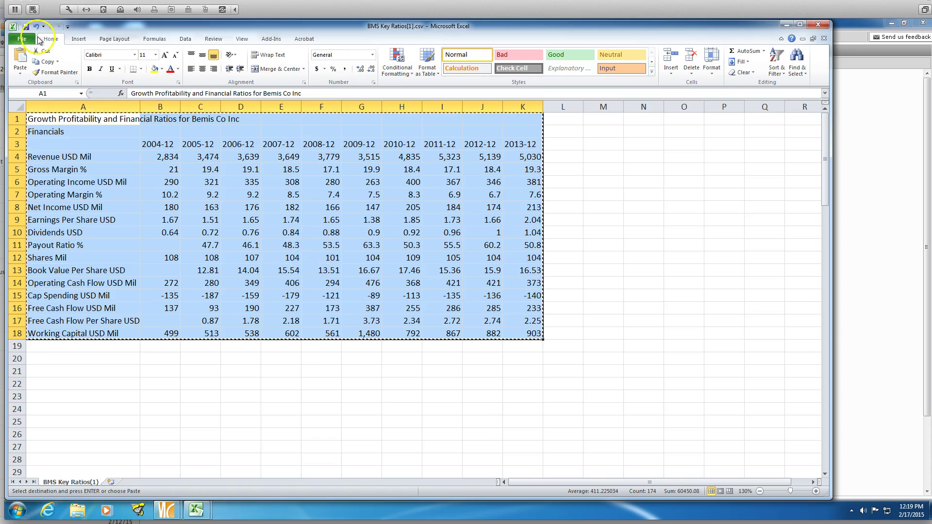
left_click(14, 27)
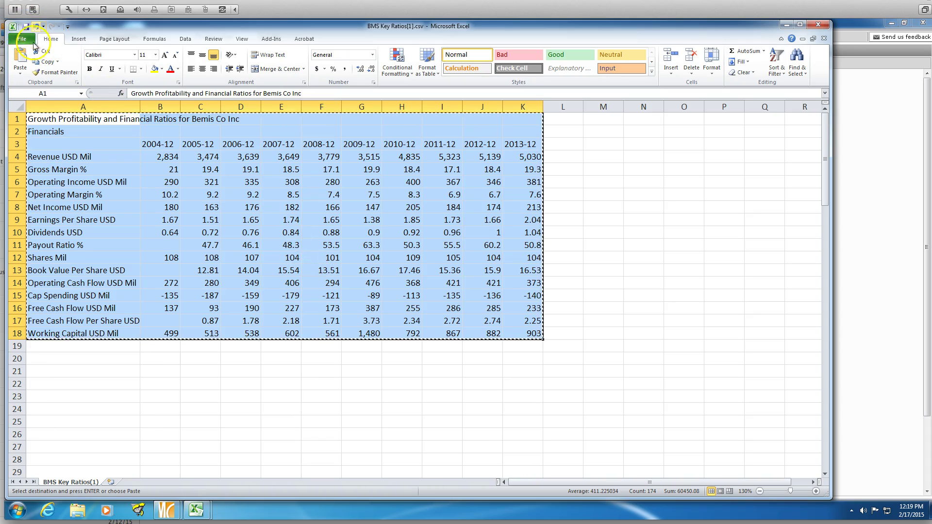
Step: View the BMS Key Ratios[2].csv workbook, and switch to the WACC Spreadsheet for BMS-1.xlsx workbook at the start of its WACC Components sheet
mouse_move(203, 514)
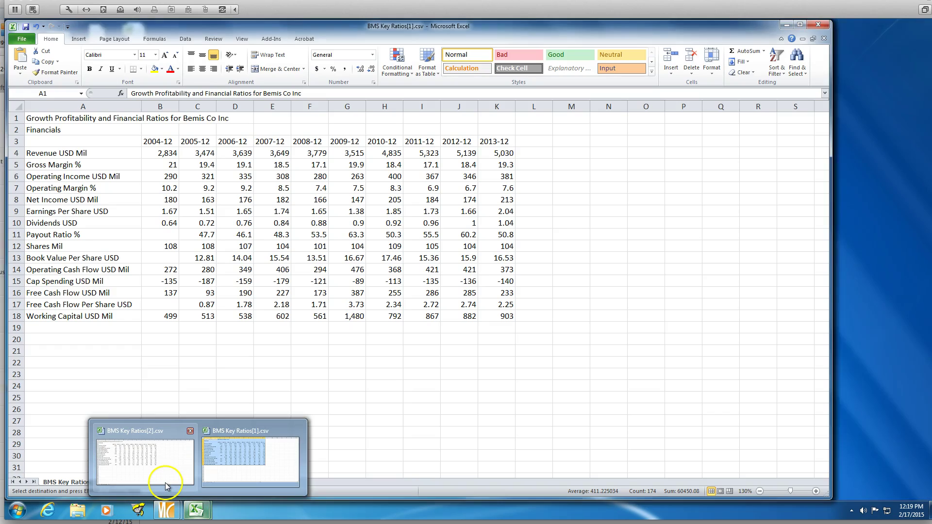
left_click(165, 483)
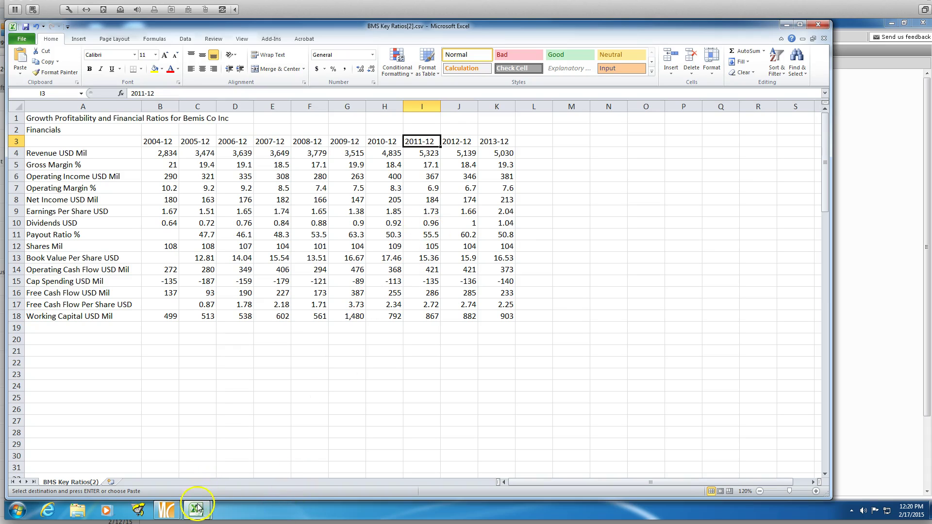
mouse_move(198, 508)
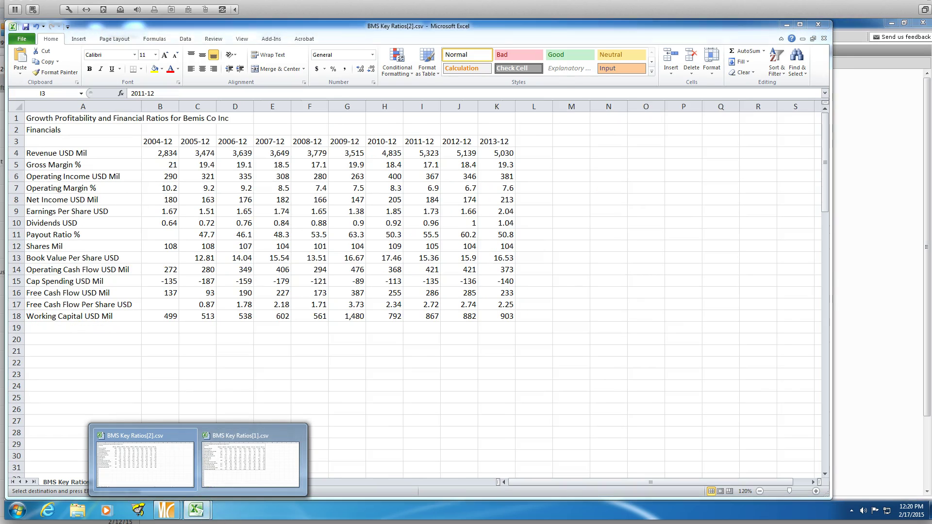
left_click(270, 523)
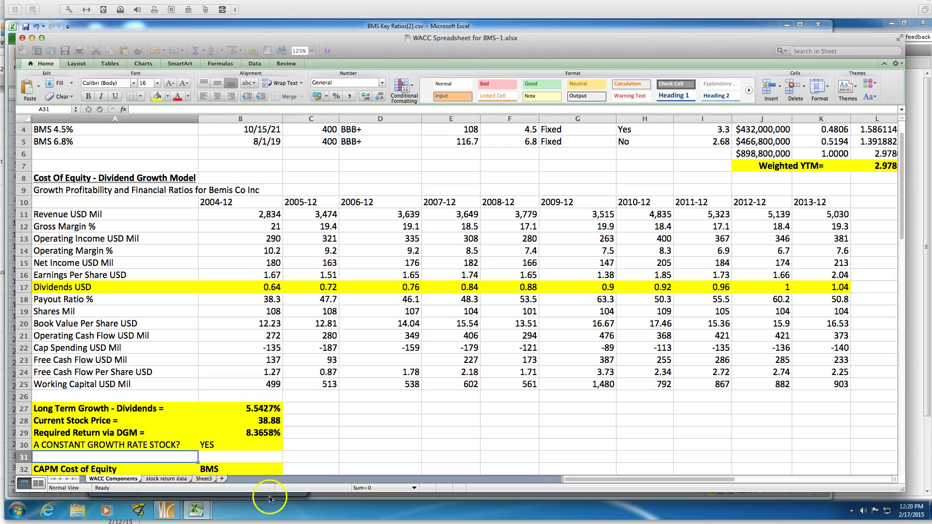
scroll(264, 307, "up", 3)
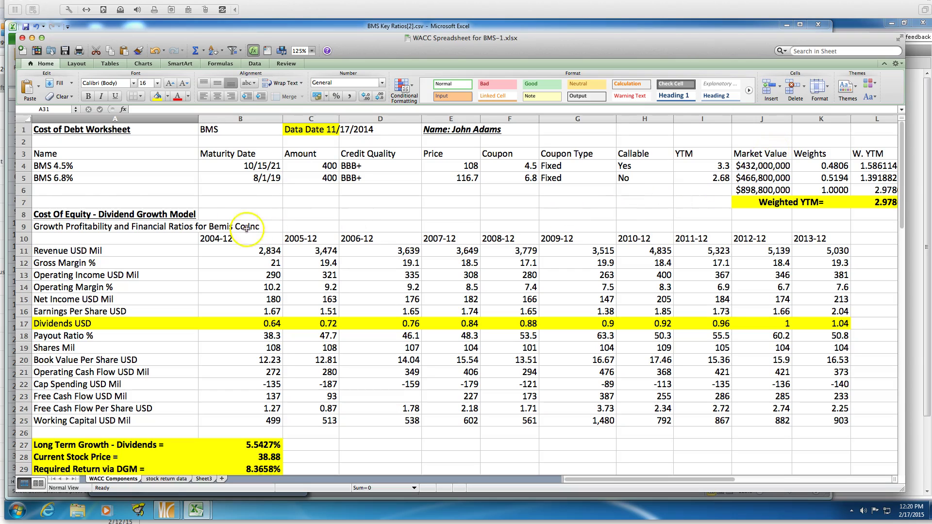
left_click(34, 214)
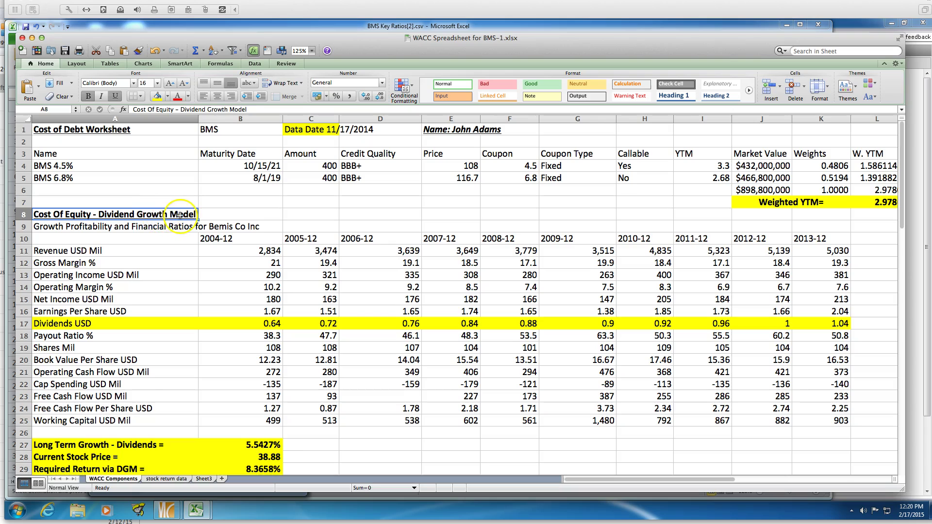
left_click(54, 224)
right_click(54, 225)
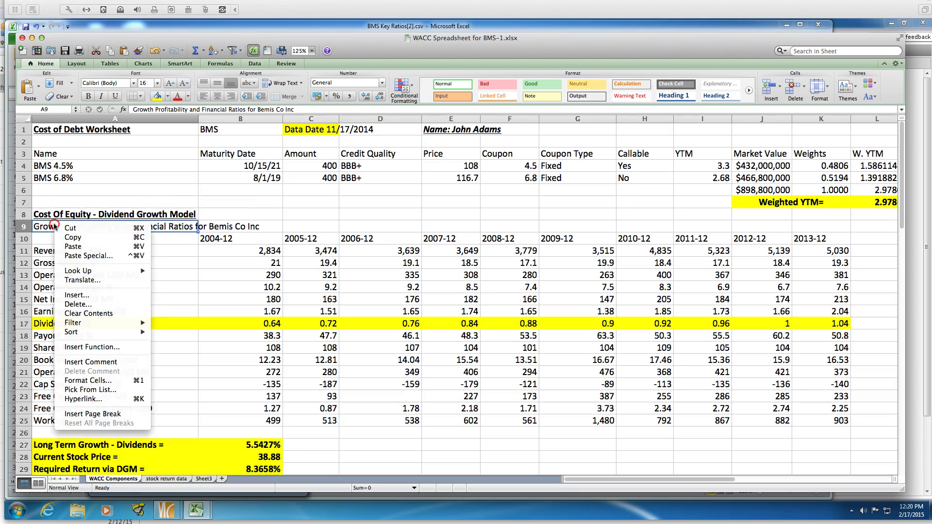
left_click(308, 197)
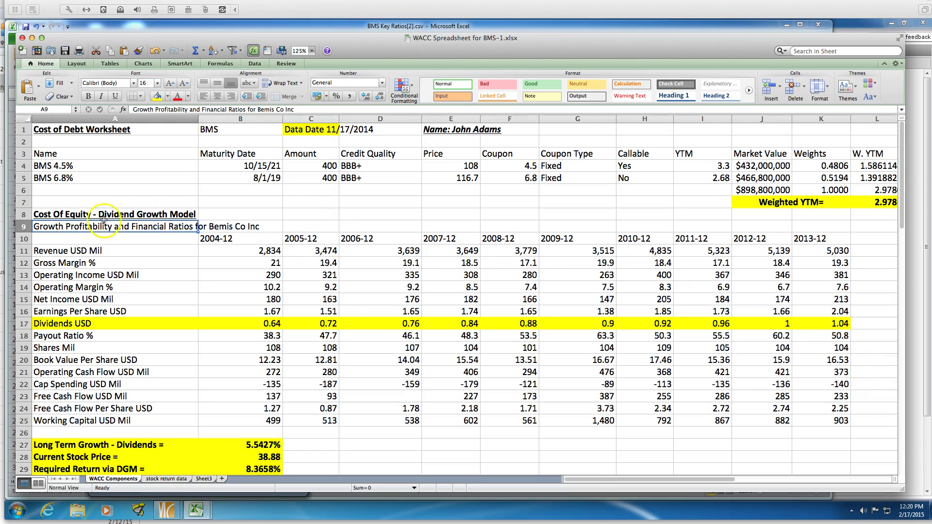
Step: Examine the Dividend Growth Model section: the Bemis financials in A9:K25, the dividends row and the long-term dividend growth entry
scroll(94, 223, "down", 3)
left_click_drag(63, 190, 806, 385)
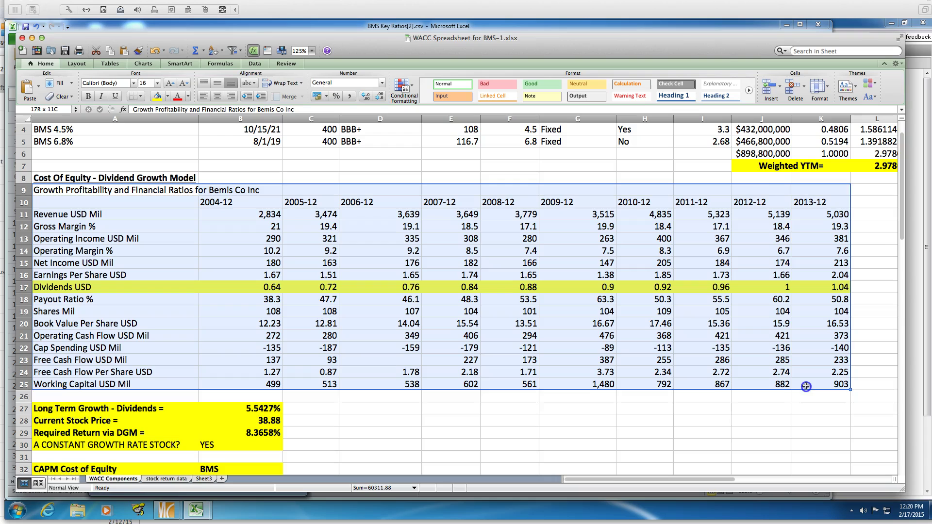
left_click(721, 388)
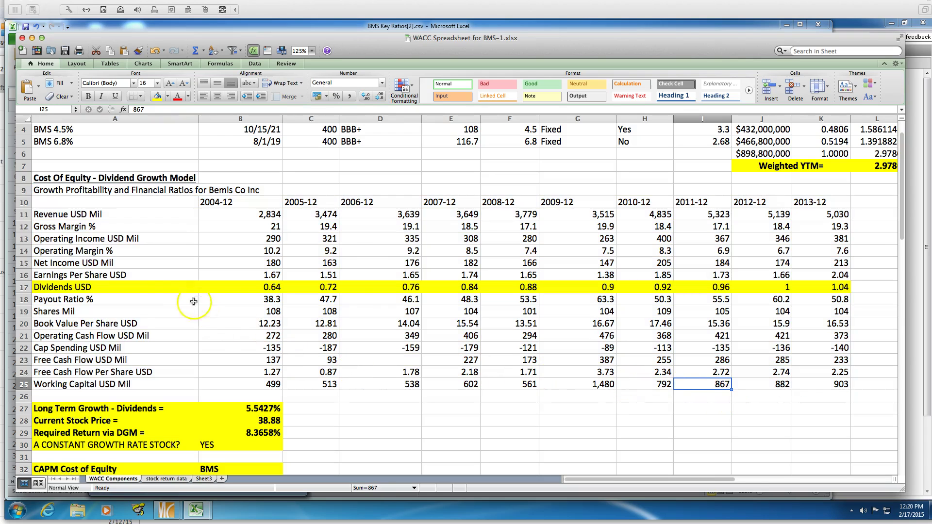
left_click_drag(118, 290, 832, 287)
left_click(452, 409)
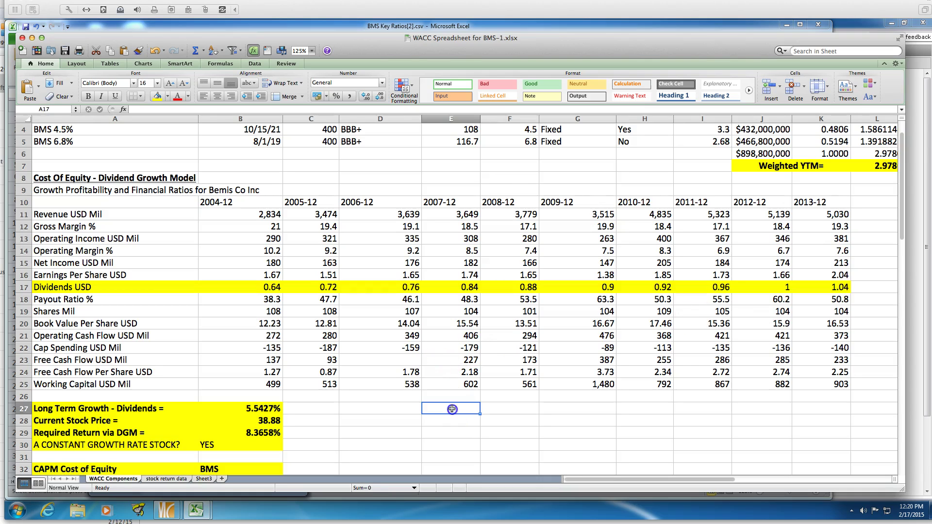
scroll(441, 406, "down", 4)
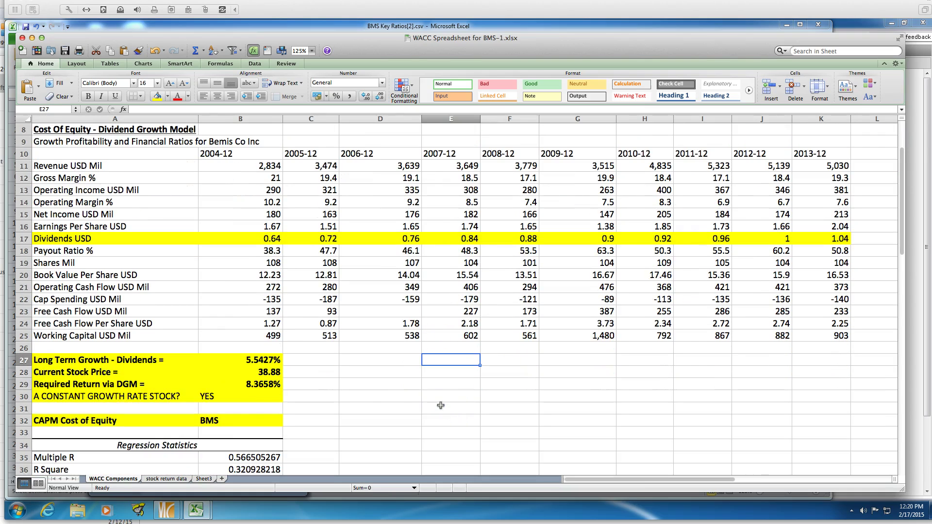
left_click(86, 358)
scroll(71, 370, "up", 7)
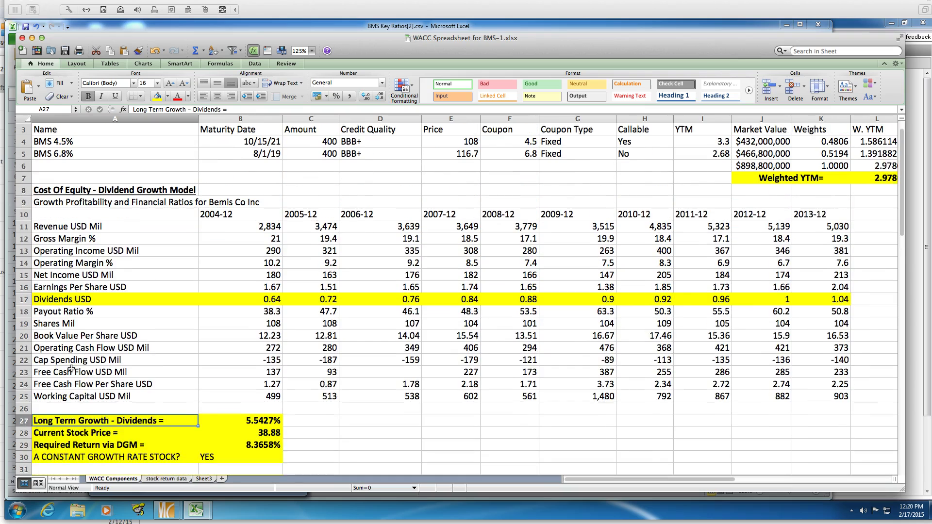
left_click(58, 214)
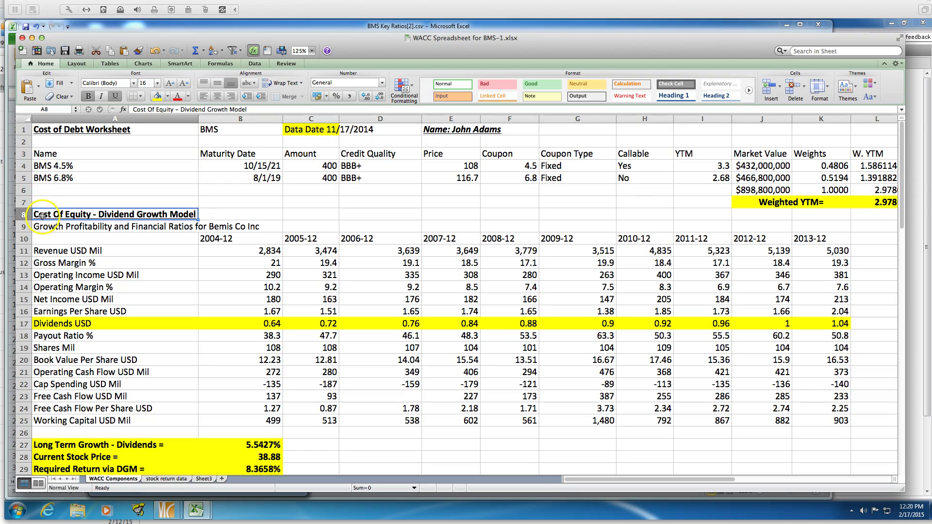
Step: Examine the long-term dividend growth formula in B27 and the 2004 and 2013 dividends in B17 and K17 that it uses
scroll(48, 221, "down", 5)
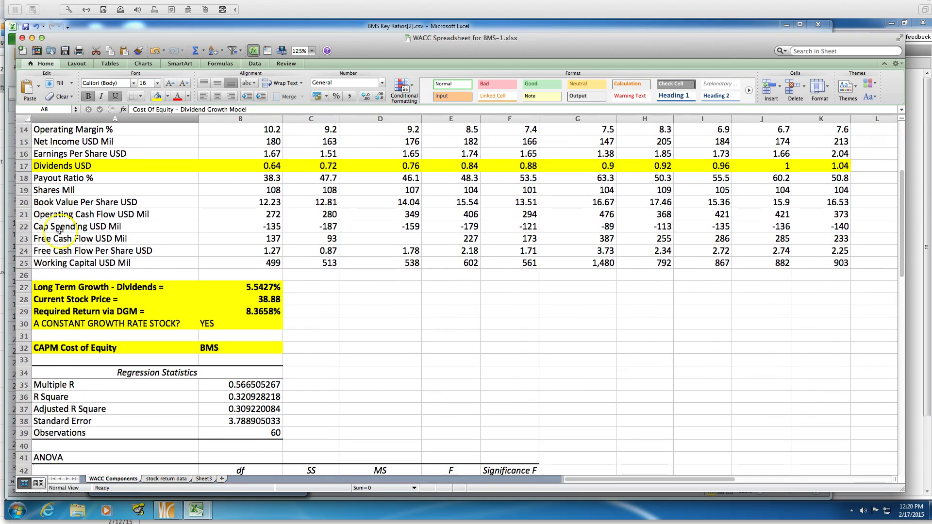
left_click(69, 289)
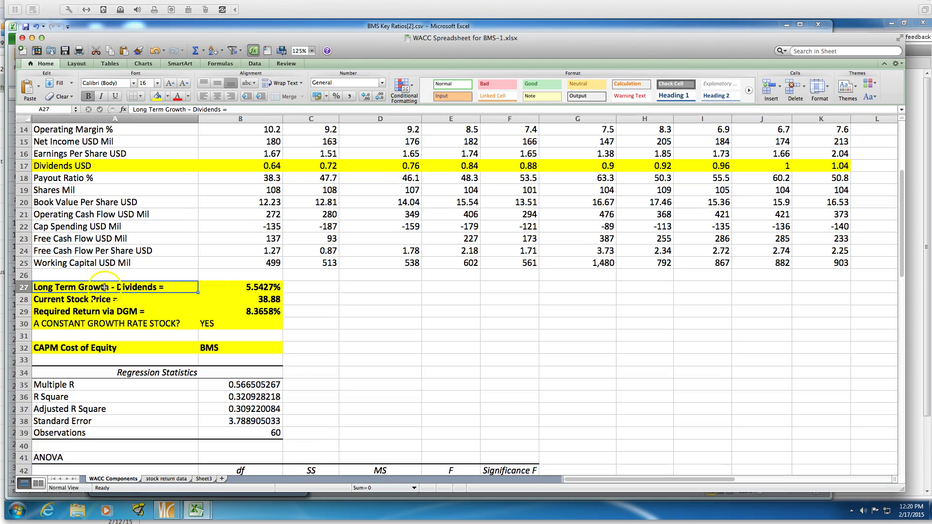
left_click(233, 288)
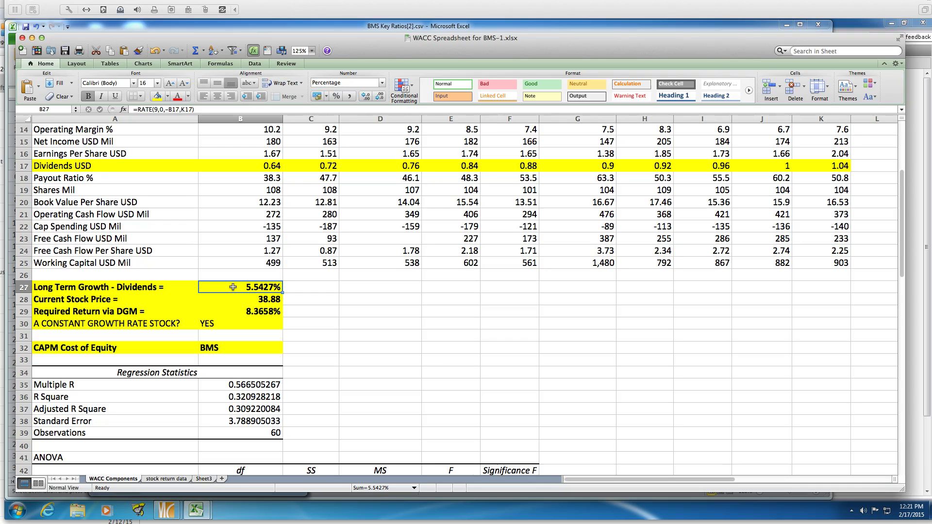
scroll(238, 272, "up", 5)
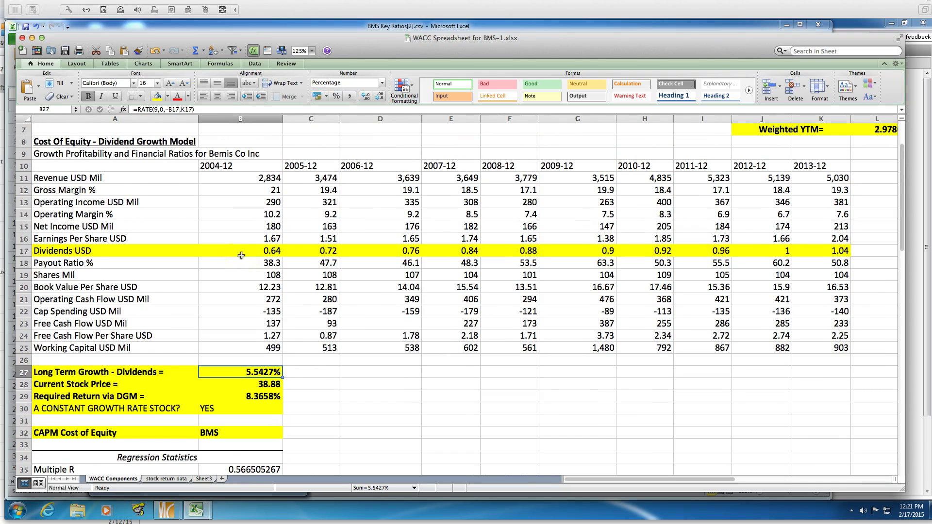
left_click(229, 249)
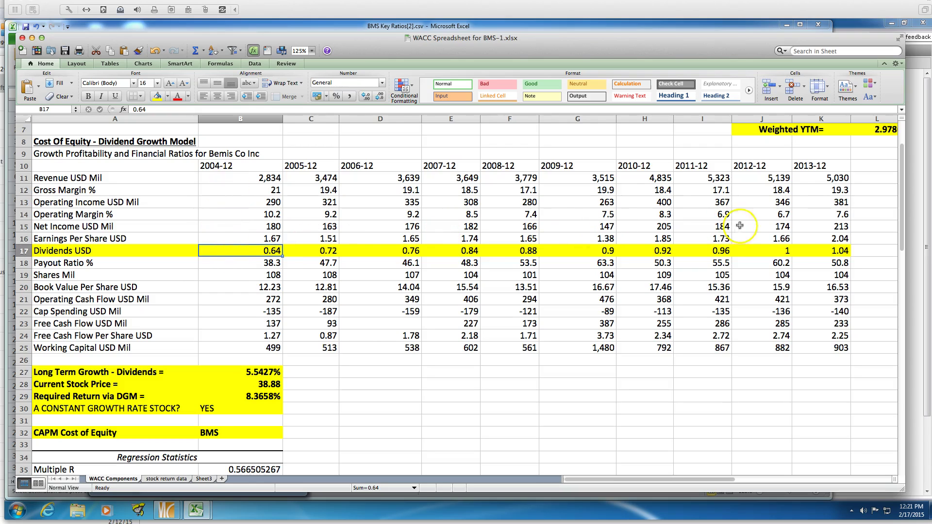
left_click(820, 251)
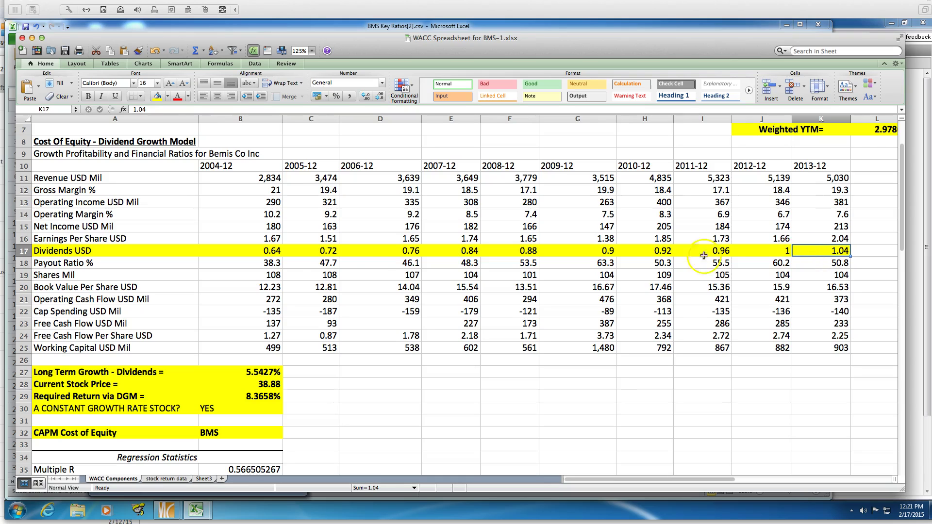
left_click(263, 253)
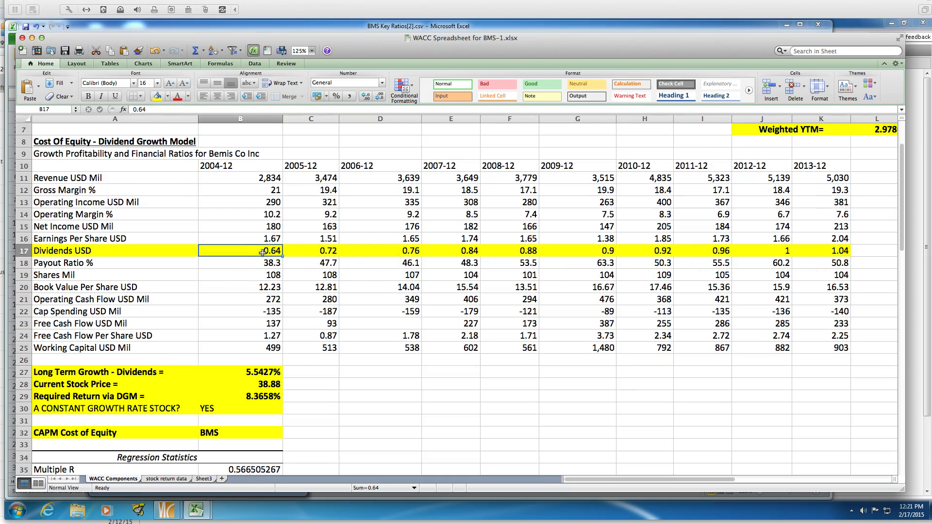
left_click(827, 251)
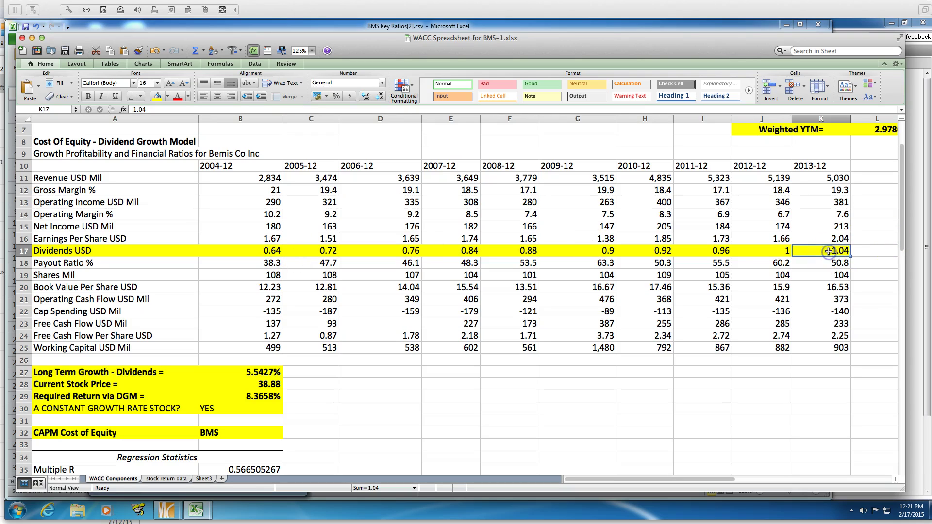
left_click(276, 374)
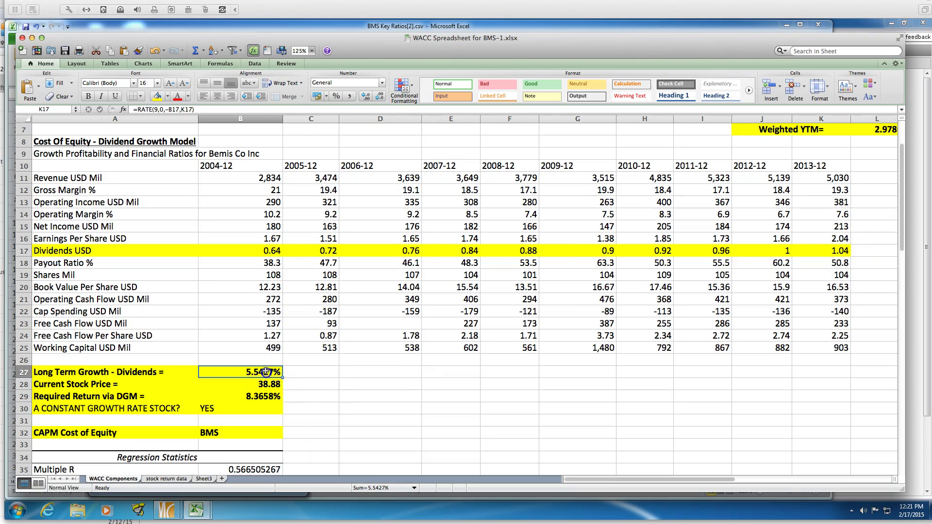
Step: Inspect the arguments of the RATE formula in B27 against the first and last dividends, and cancel the formula edit
left_click(158, 108)
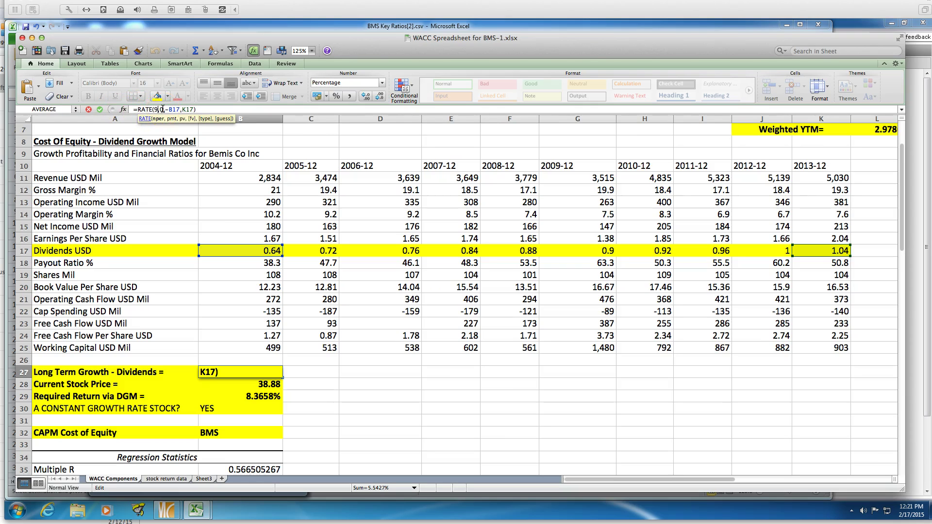
left_click(170, 110)
left_click(171, 111)
left_click(242, 250)
left_click(815, 257)
type("+")
left_click(250, 386)
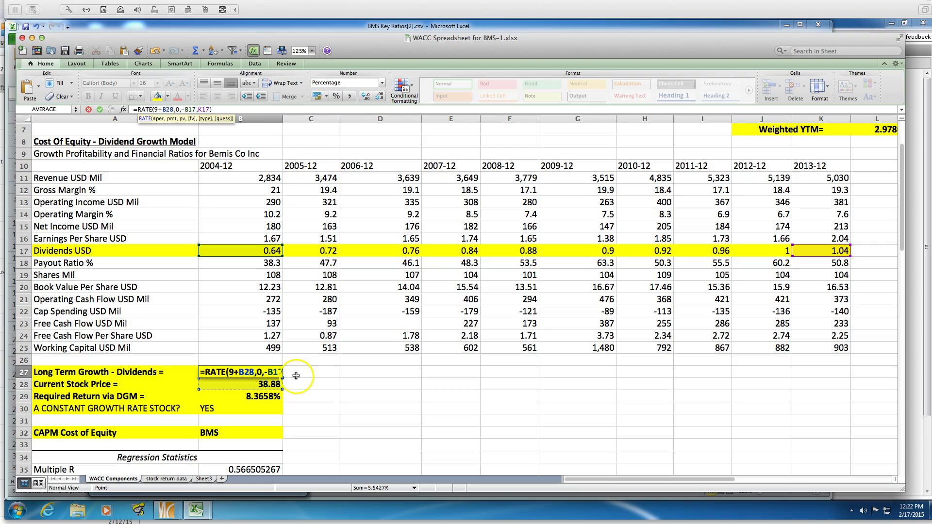
key("Escape")
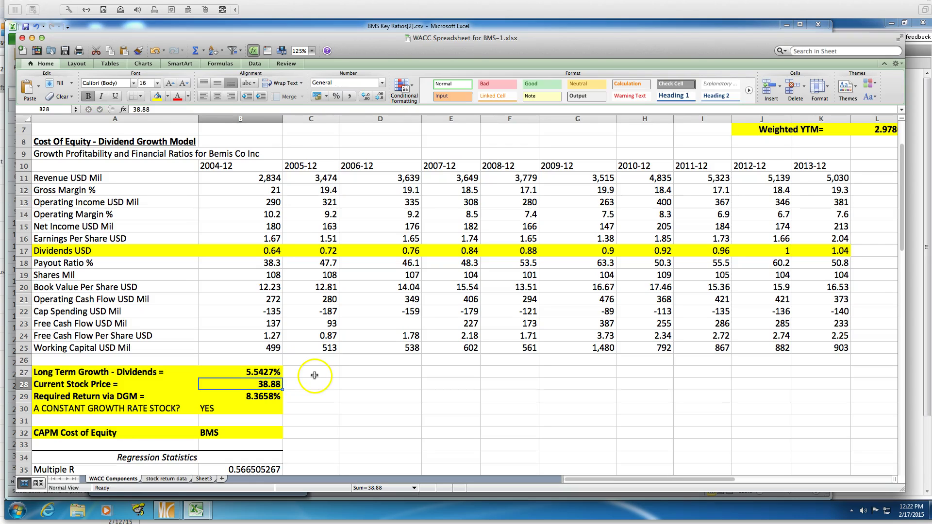
key("Down")
left_click(238, 374)
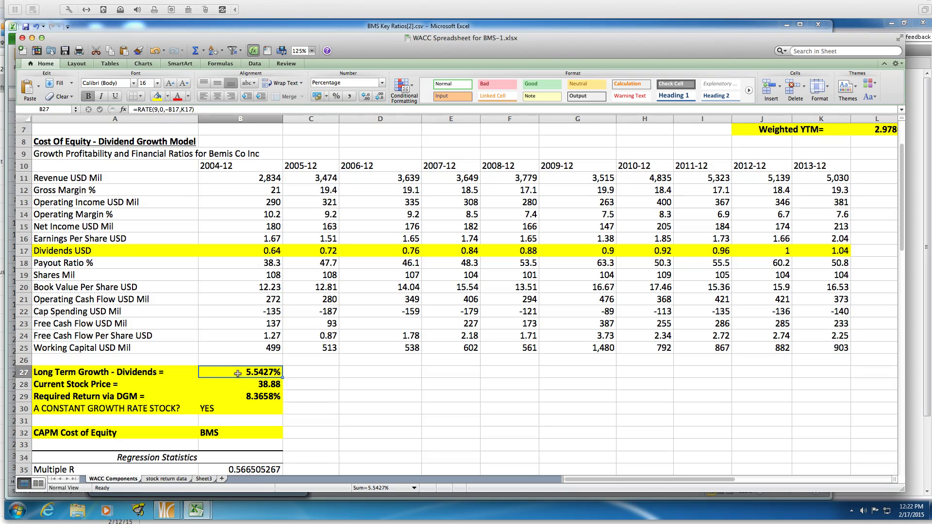
Step: Set the current stock price in B28 to 47.77
left_click(147, 388)
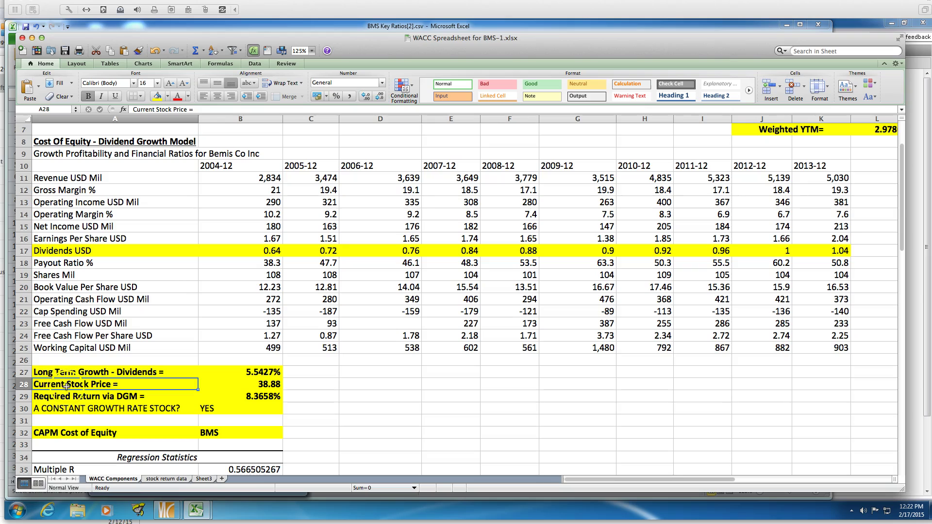
left_click(262, 385)
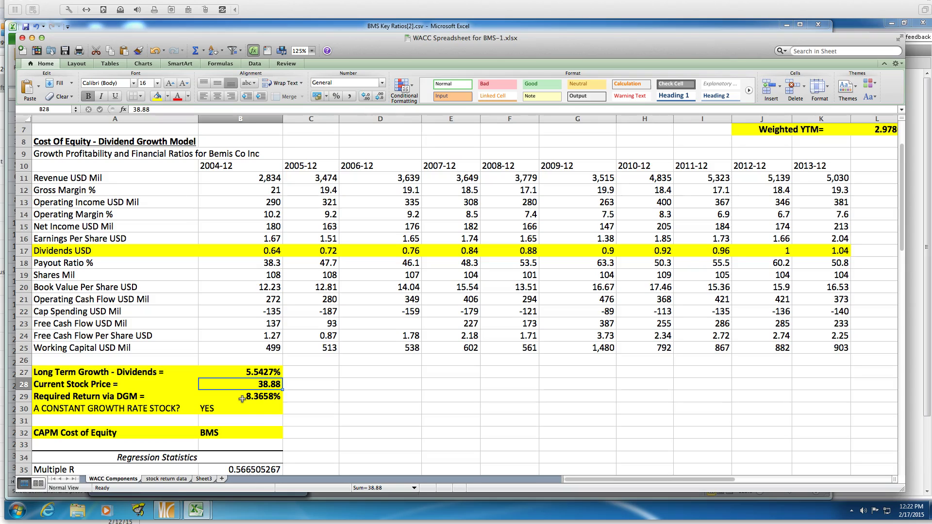
type("4")
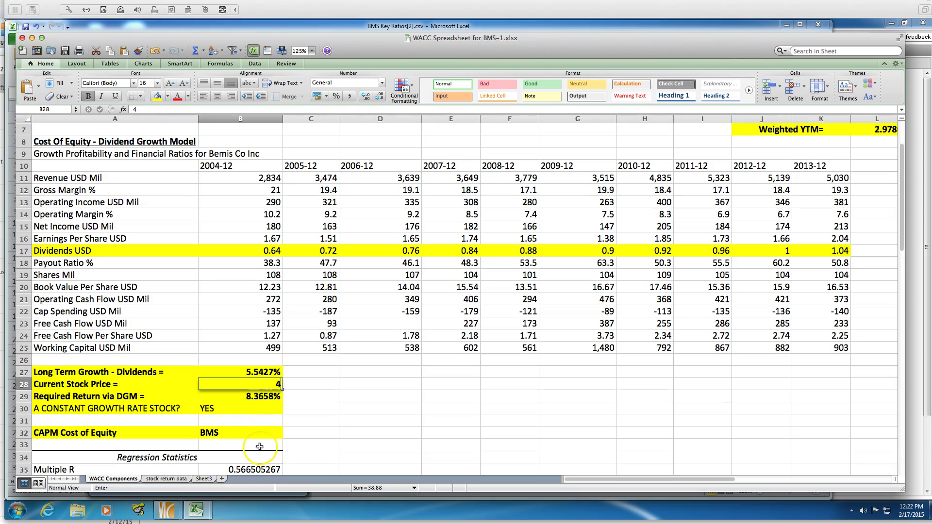
type("7.77")
key("Return")
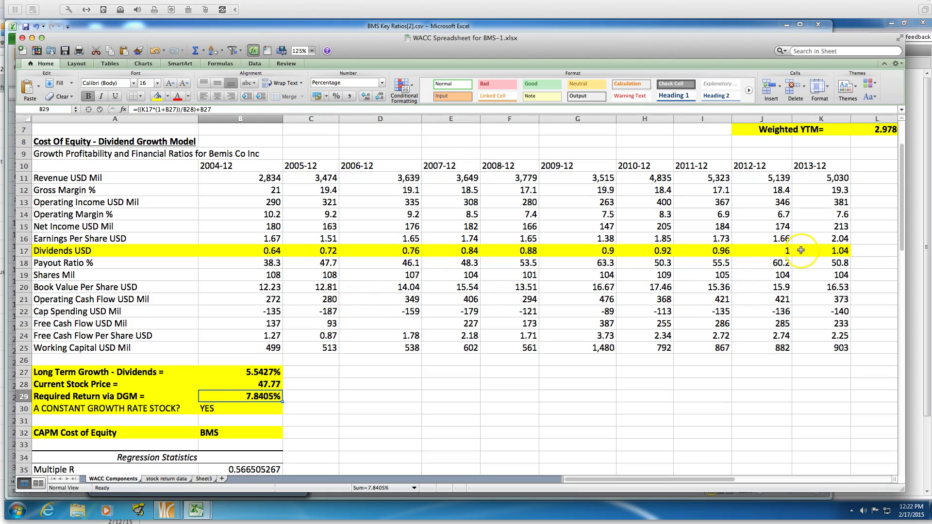
Step: Examine the required return via DGM in B29, its dividend and growth inputs, and the constant growth rate stock answer in B30
left_click(802, 251)
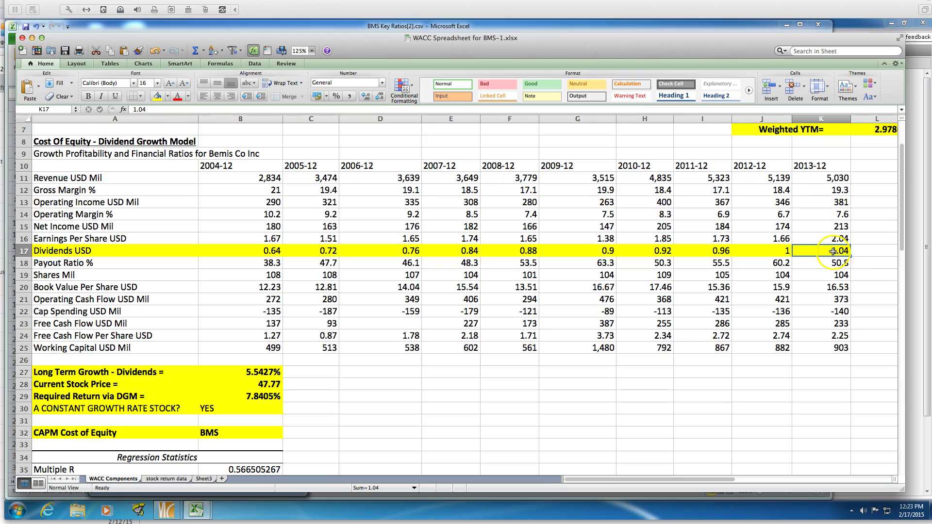
left_click(242, 372)
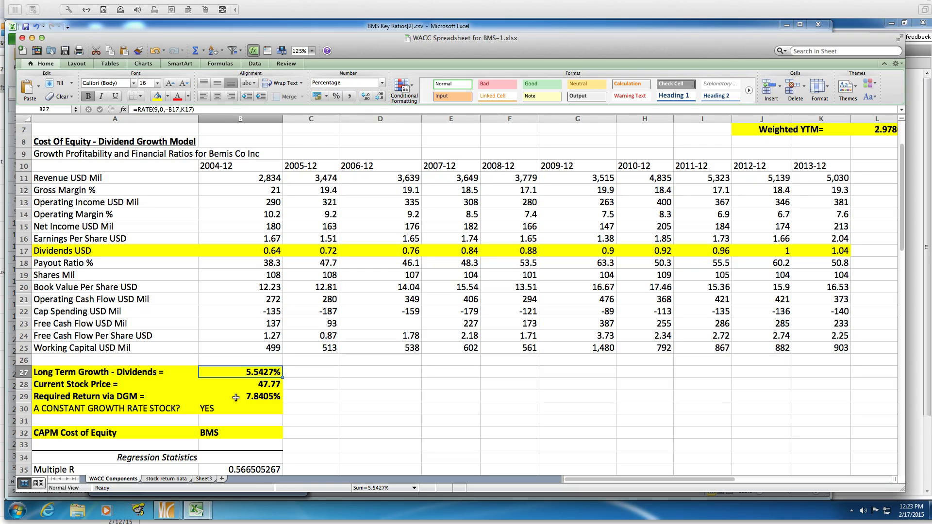
left_click(236, 398)
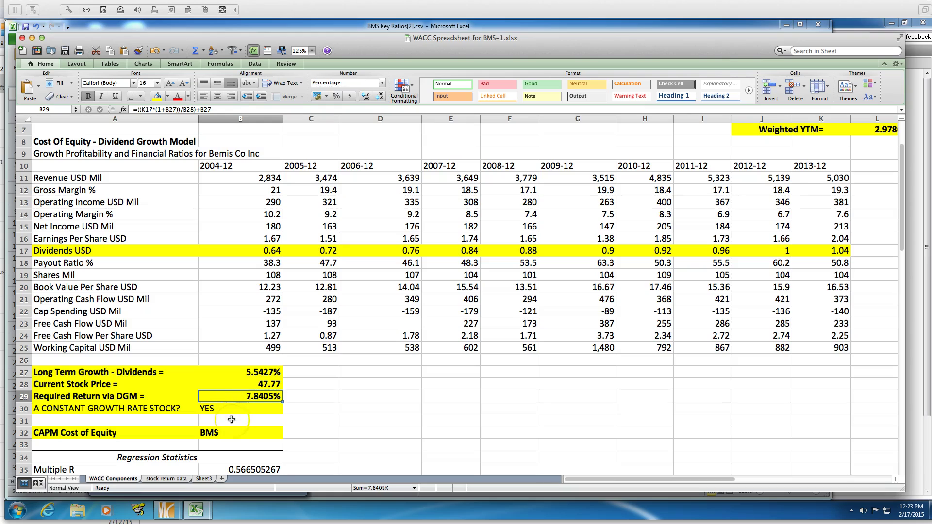
left_click(233, 410)
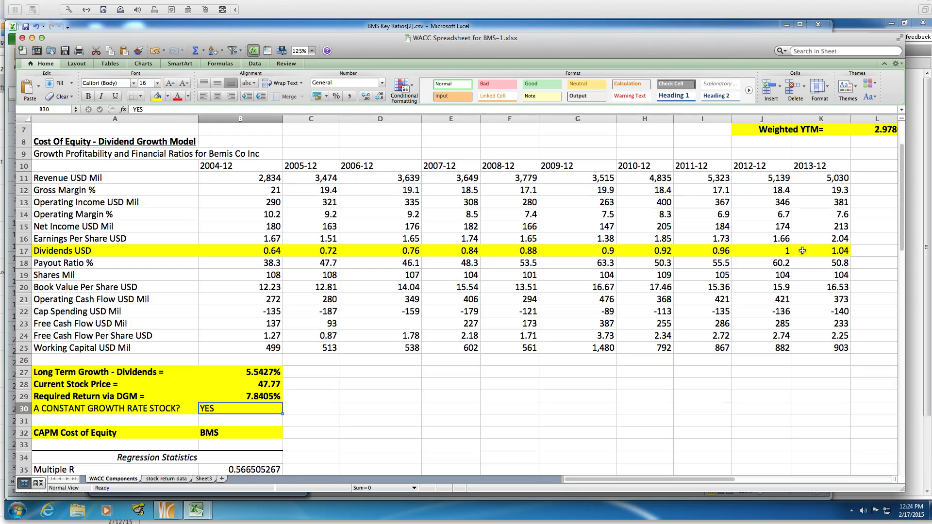
left_click(260, 370)
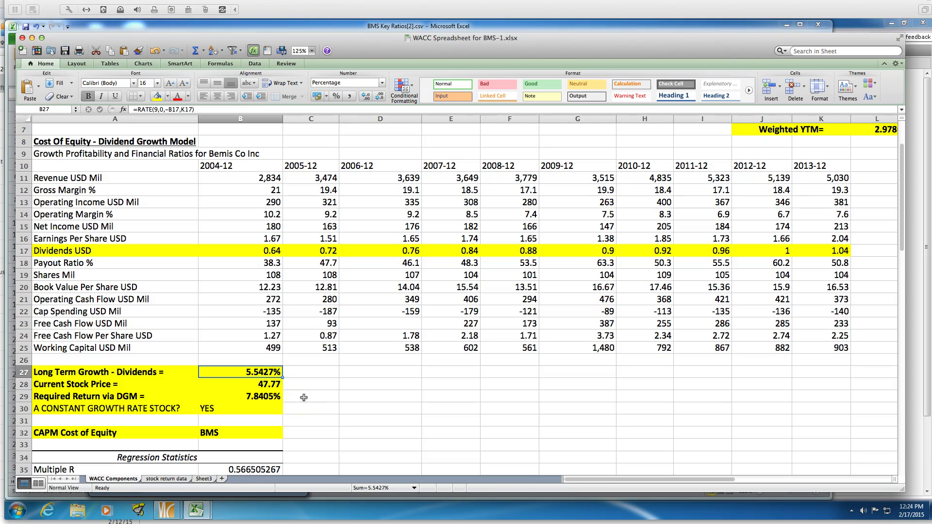
left_click(266, 407)
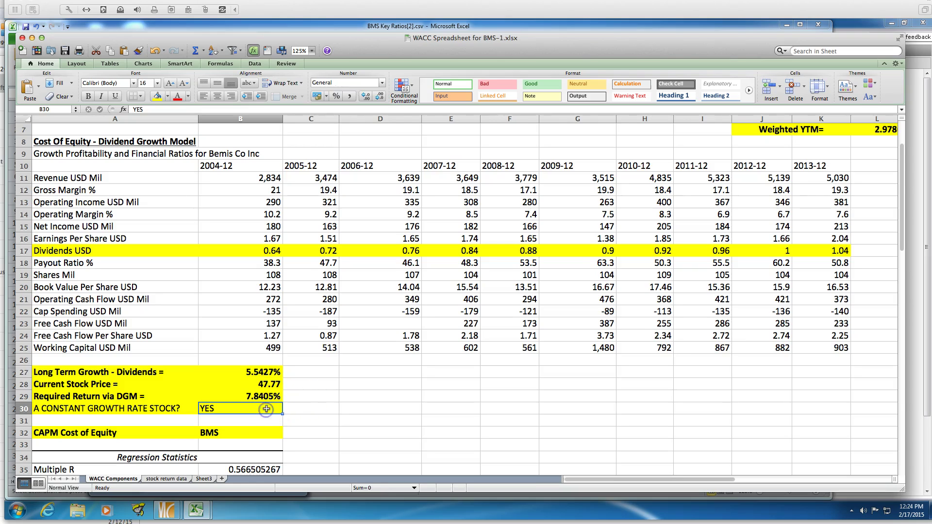
scroll(267, 409, "down", 1)
scroll(268, 409, "up", 7)
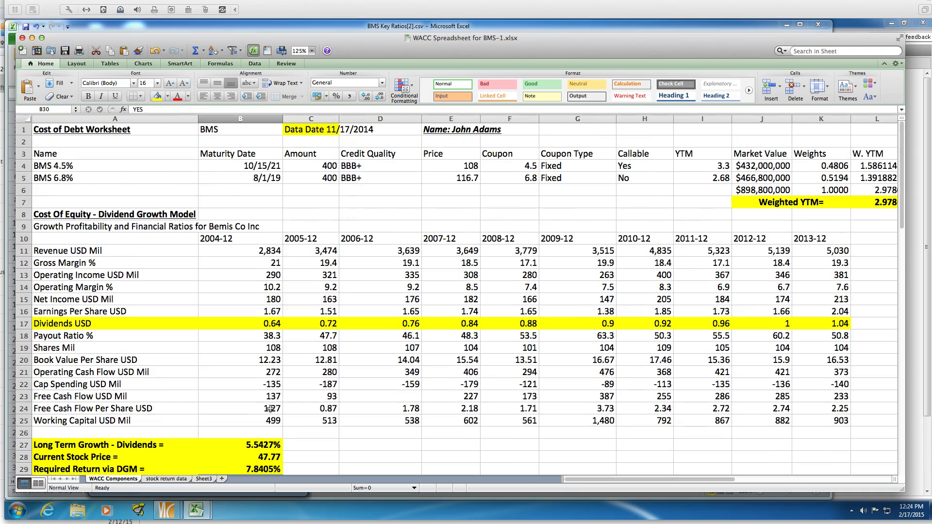
scroll(270, 408, "down", 1)
scroll(271, 409, "down", 3)
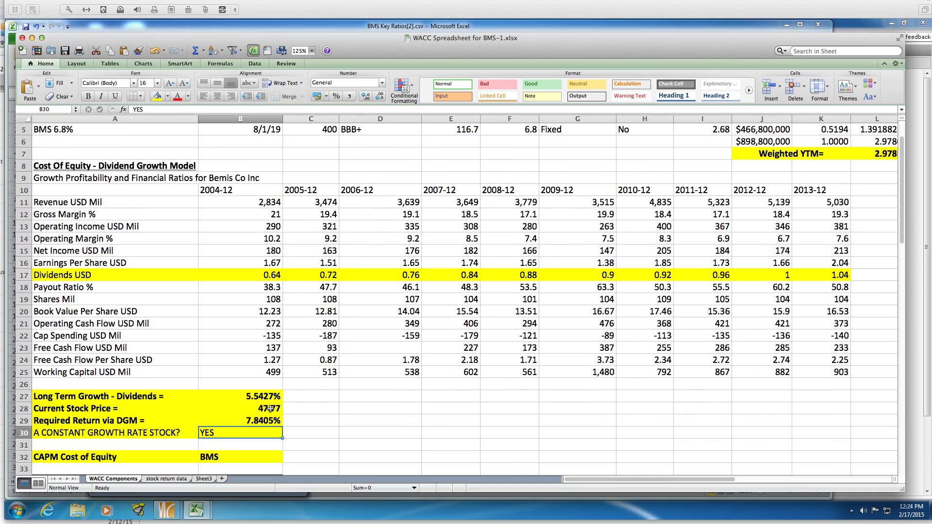